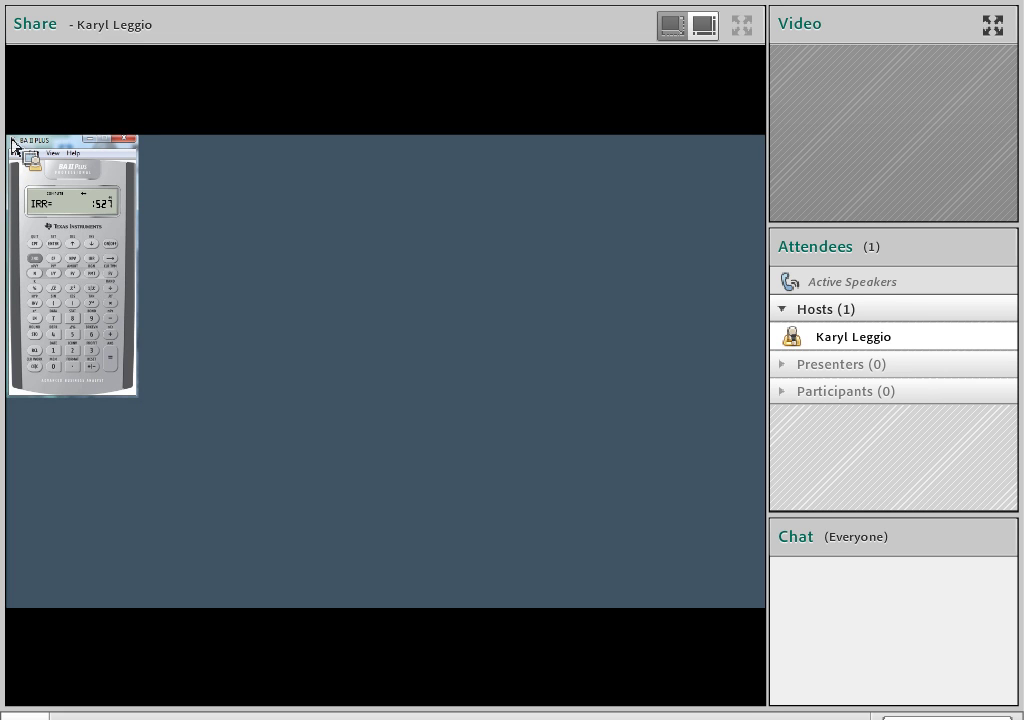
# Move the calculator to the middle of the desktop and clear the stored values in its cash flow worksheet
pyautogui.moveTo(85, 140); pyautogui.dragTo(346, 232)
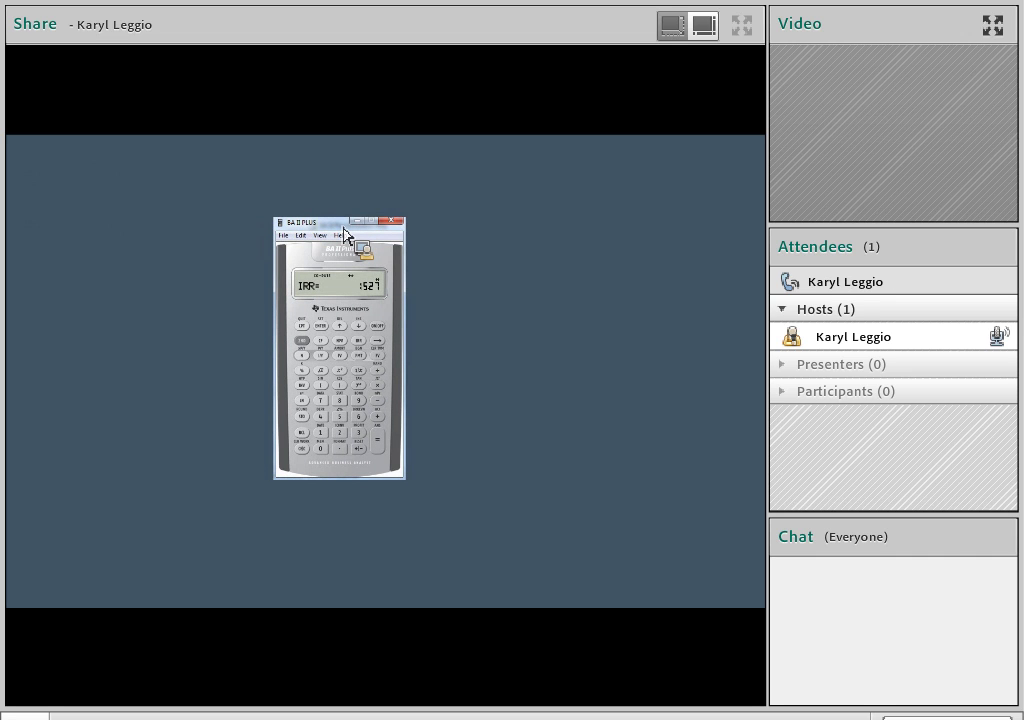
pyautogui.click(322, 342)
pyautogui.click(306, 344)
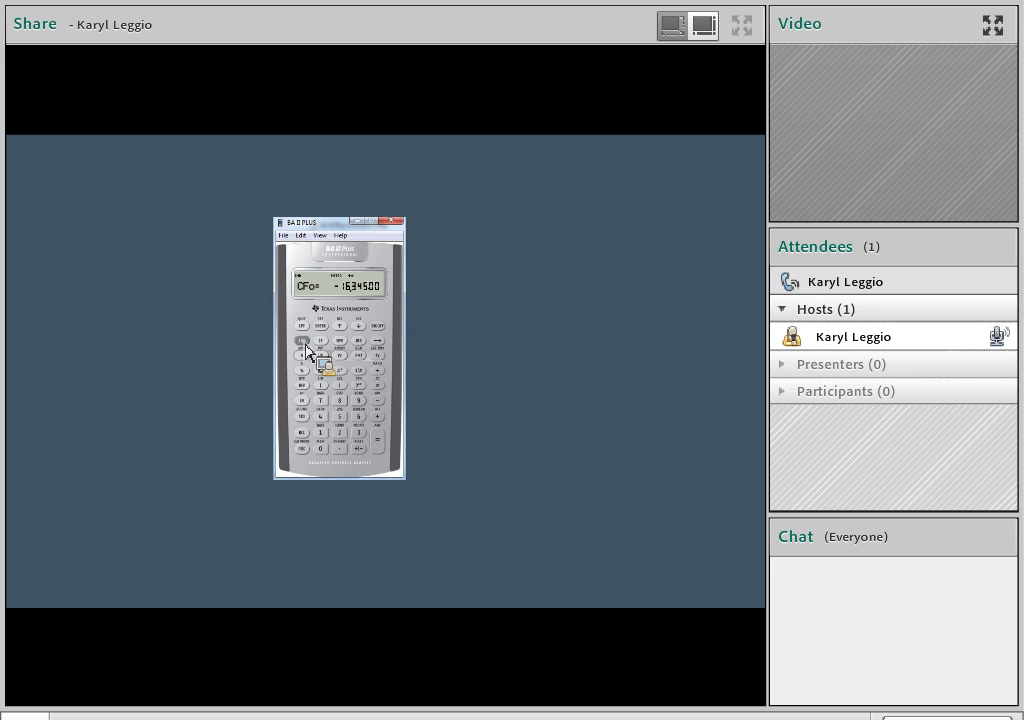
pyautogui.click(305, 450)
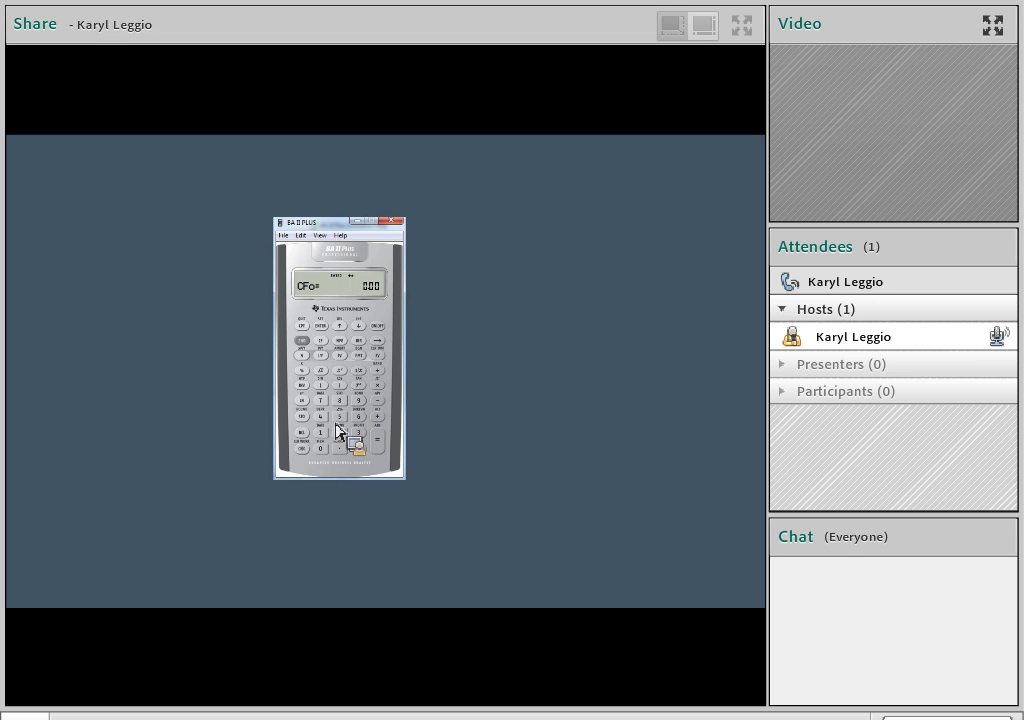
# Enter -16345 as the initial cash flow CFo and advance to the first year's cash flow
pyautogui.click(322, 434)
pyautogui.click(359, 417)
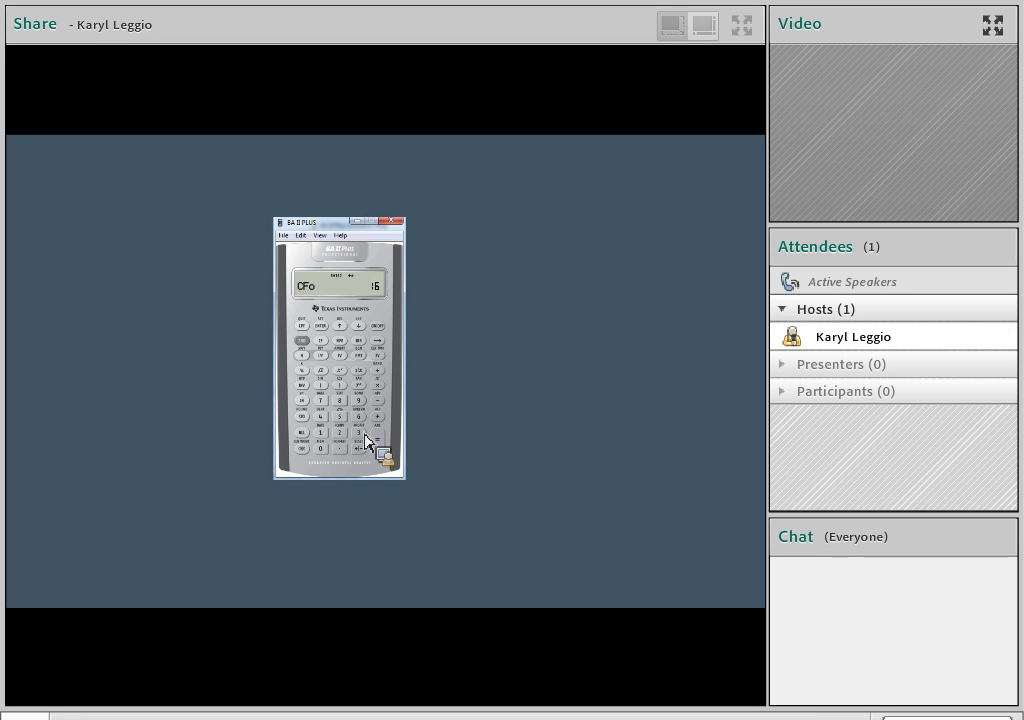
pyautogui.click(360, 436)
pyautogui.click(321, 417)
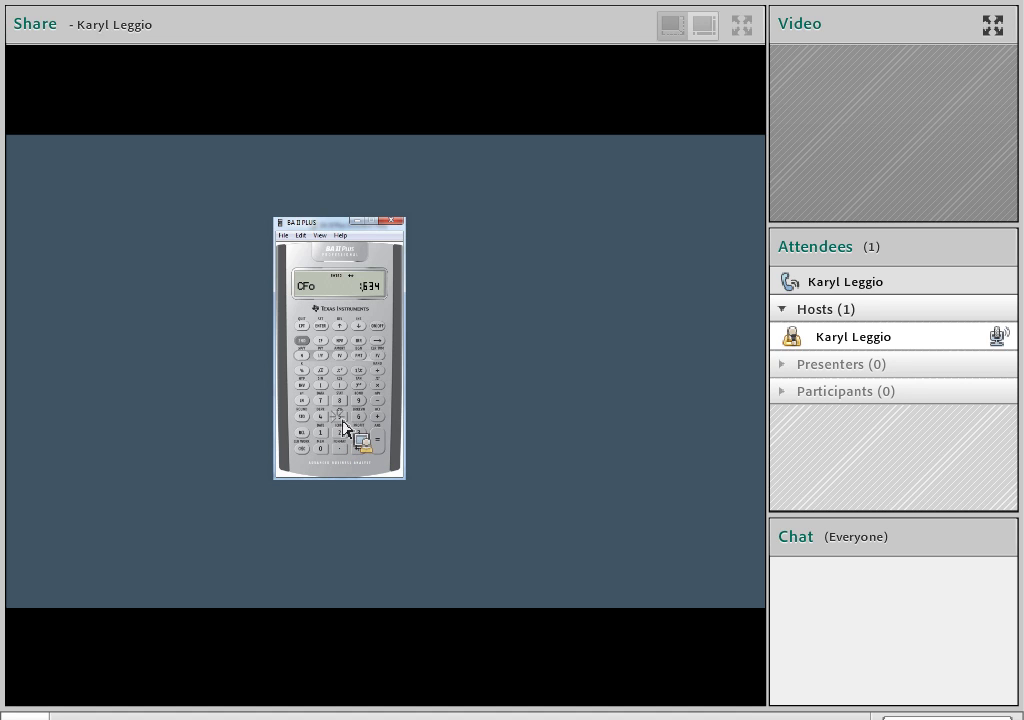
pyautogui.click(340, 417)
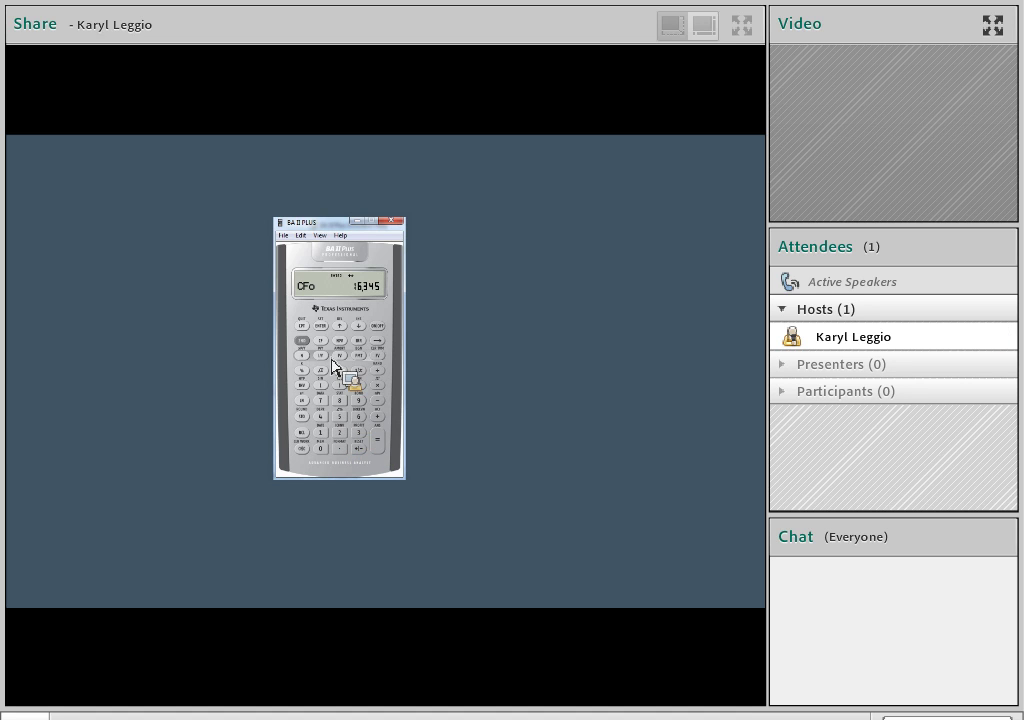
pyautogui.click(357, 449)
pyautogui.press('Return')
pyautogui.click(356, 327)
# Enter 4772 as cash flow C01 with a frequency of 1 and advance to C02
pyautogui.click(324, 418)
pyautogui.click(339, 448)
pyautogui.click(320, 400)
pyautogui.click(320, 400)
pyautogui.click(341, 433)
pyautogui.click(321, 326)
pyautogui.click(359, 327)
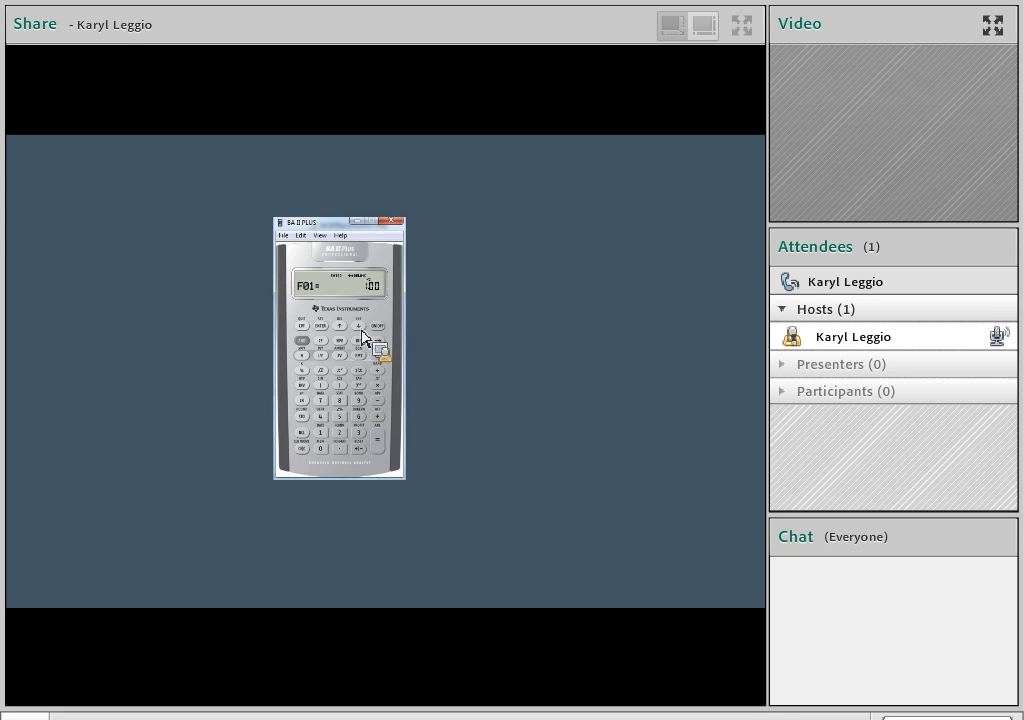
pyautogui.click(359, 328)
# Enter 4772 as cash flow C02 with a frequency of 1 and advance to C03
pyautogui.click(322, 417)
pyautogui.click(321, 401)
pyautogui.click(323, 401)
pyautogui.click(341, 434)
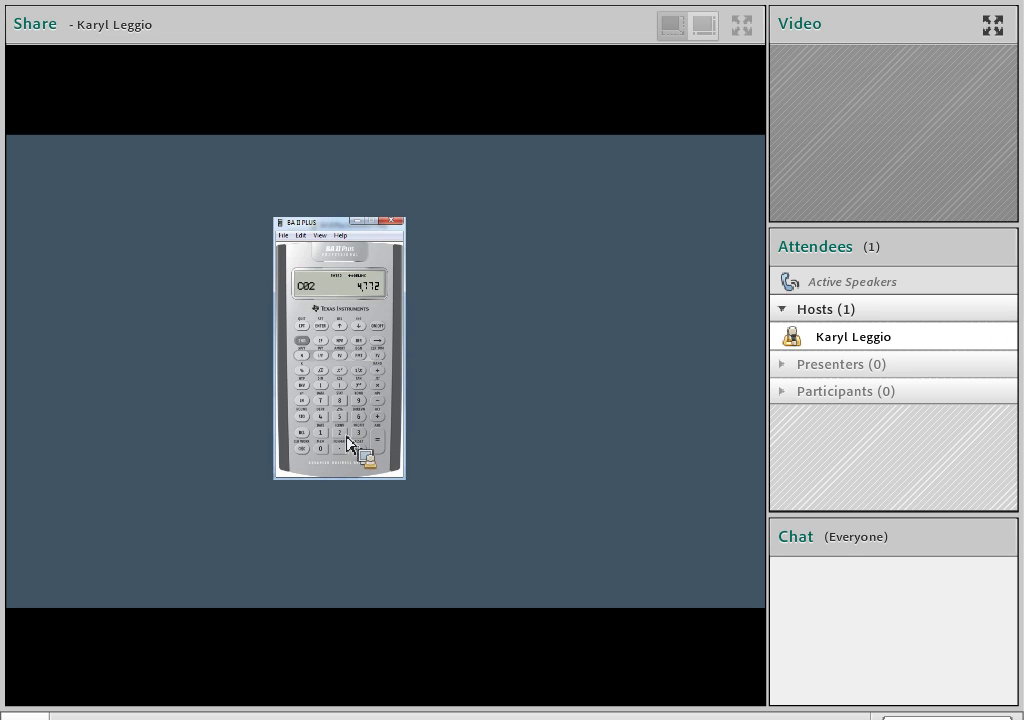
pyautogui.click(325, 329)
pyautogui.click(361, 329)
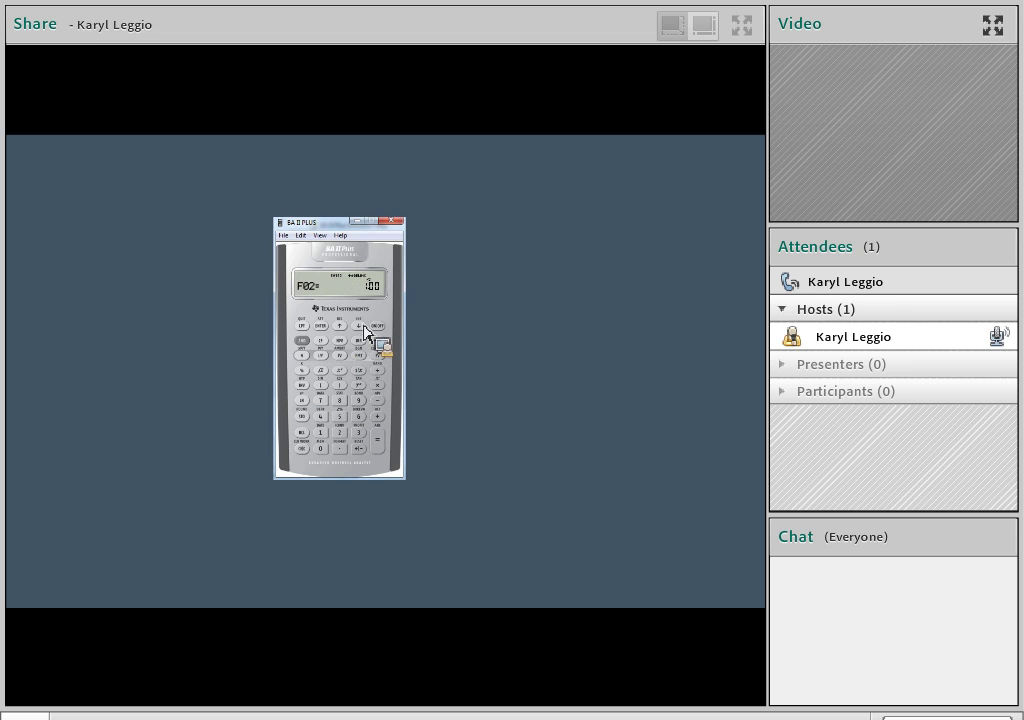
pyautogui.click(361, 329)
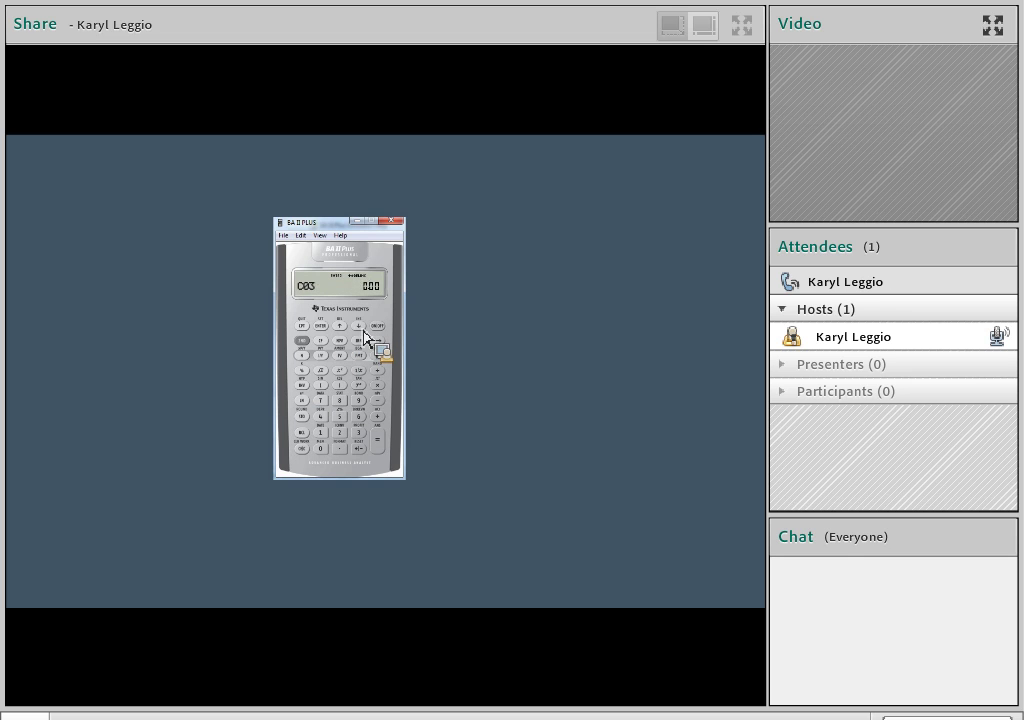
# Enter 4772 as cash flow C03 with a frequency of 1 and advance to C04
pyautogui.click(322, 418)
pyautogui.click(321, 401)
pyautogui.click(321, 401)
pyautogui.click(343, 434)
pyautogui.click(322, 327)
pyautogui.click(357, 327)
pyautogui.click(362, 331)
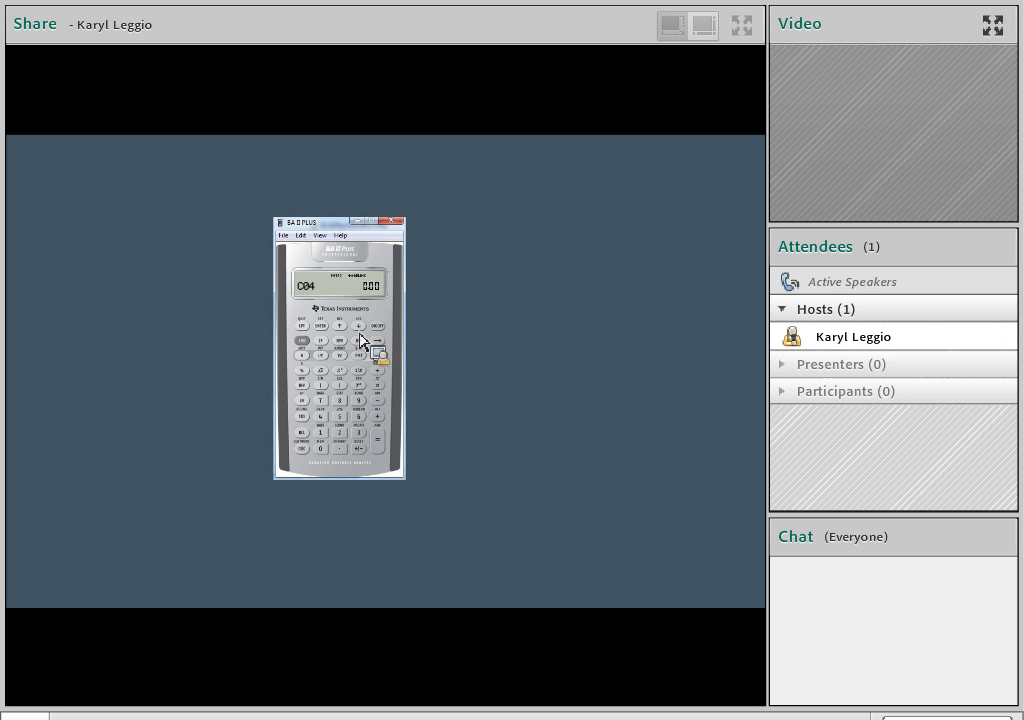
# Enter 4772 as cash flow C04 with a frequency of 1 and advance to C05
pyautogui.click(323, 415)
pyautogui.click(320, 401)
pyautogui.click(320, 401)
pyautogui.click(339, 432)
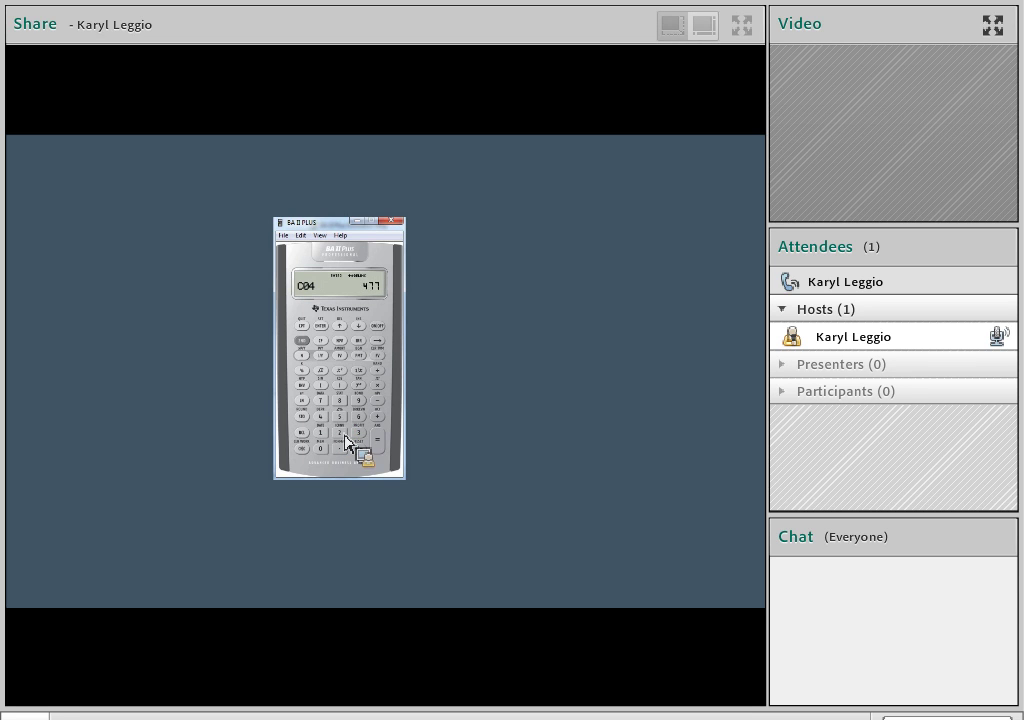
pyautogui.click(321, 327)
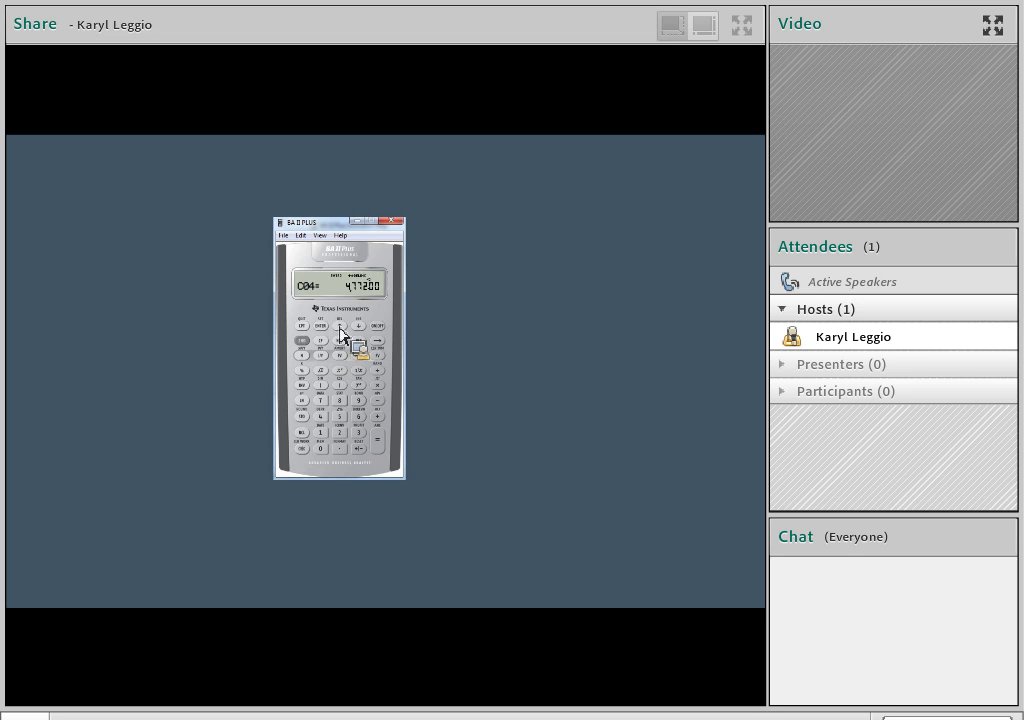
pyautogui.click(360, 330)
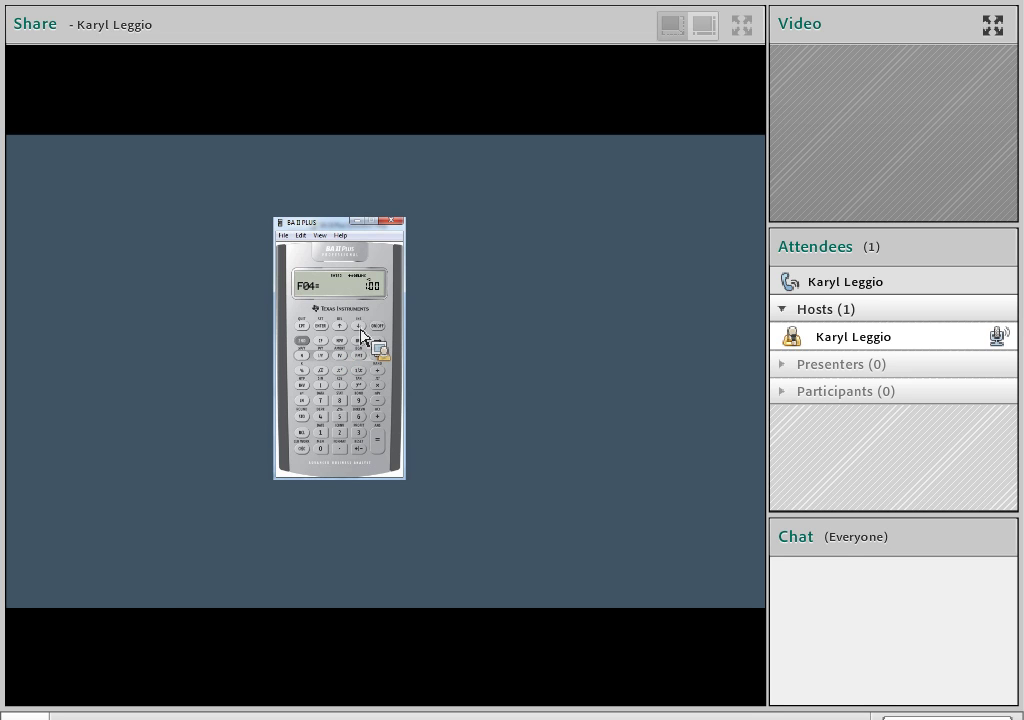
pyautogui.click(360, 330)
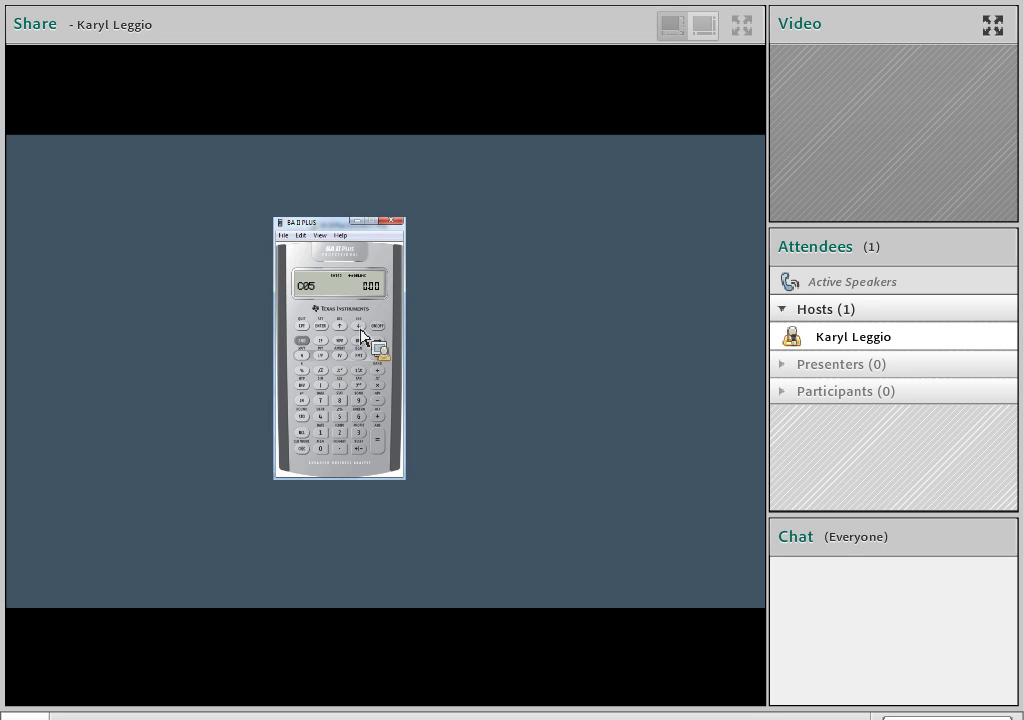
# Enter 5687 as the final cash flow C05 with a frequency of 1 and advance past its frequency
pyautogui.click(343, 418)
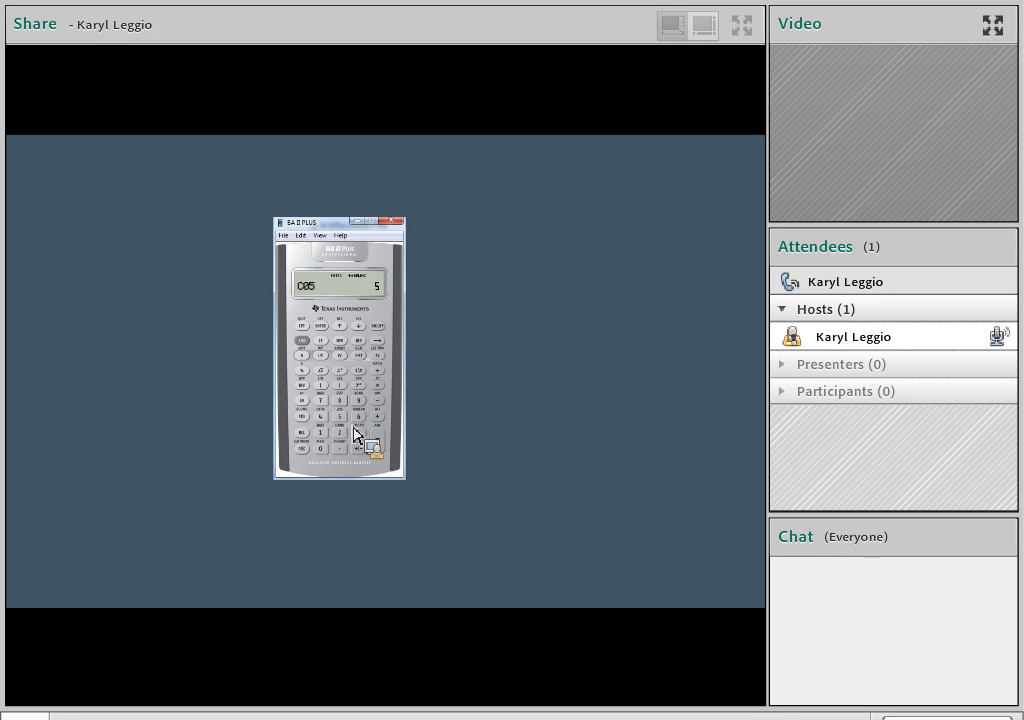
pyautogui.click(359, 420)
pyautogui.click(342, 402)
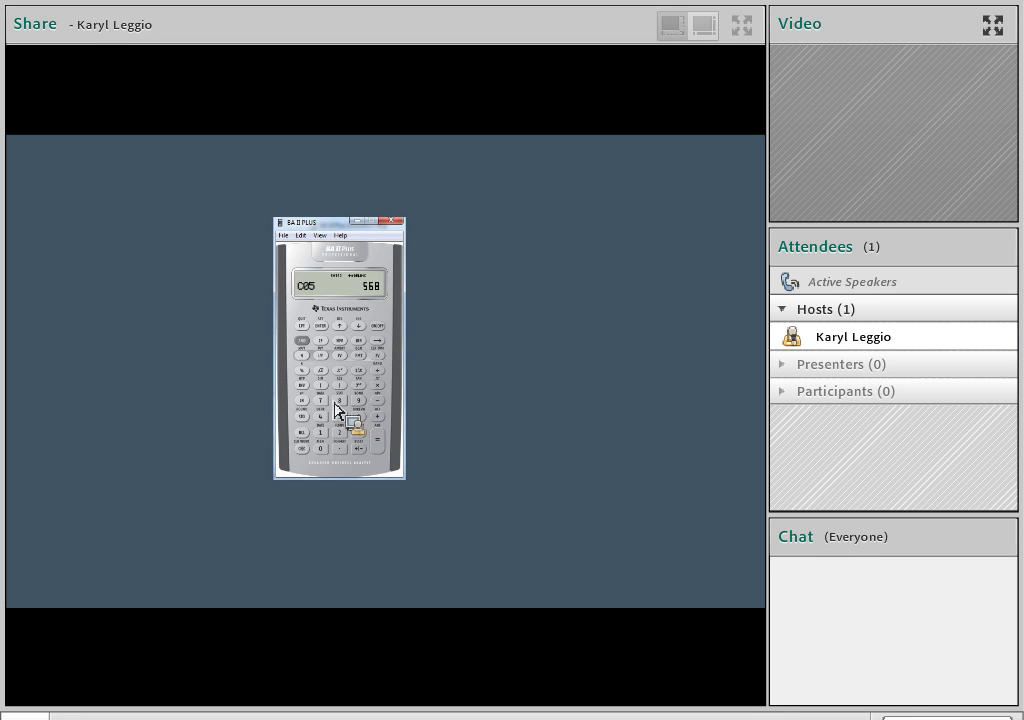
pyautogui.click(326, 403)
pyautogui.click(320, 326)
pyautogui.click(360, 329)
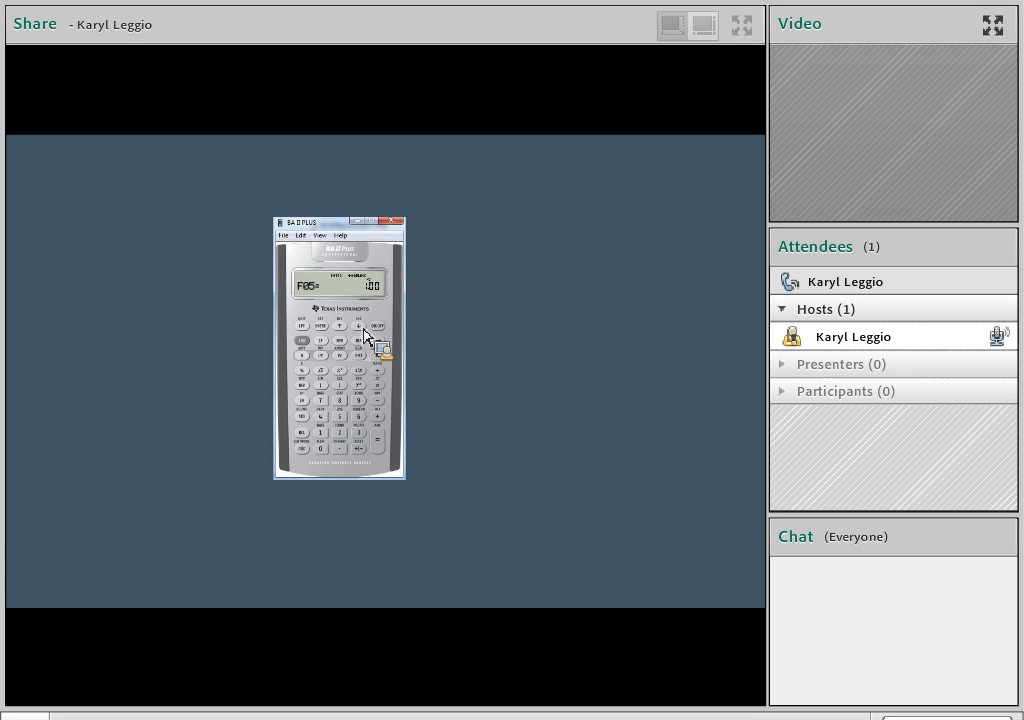
pyautogui.click(360, 330)
# Set the interest rate to 12 percent and compute the NPV of the entered cash flows
pyautogui.click(343, 343)
pyautogui.click(322, 433)
pyautogui.click(341, 434)
pyautogui.click(340, 340)
pyautogui.click(302, 327)
# Multiply the computed NPV by 1000 to restore the three dropped zeros
pyautogui.click(320, 432)
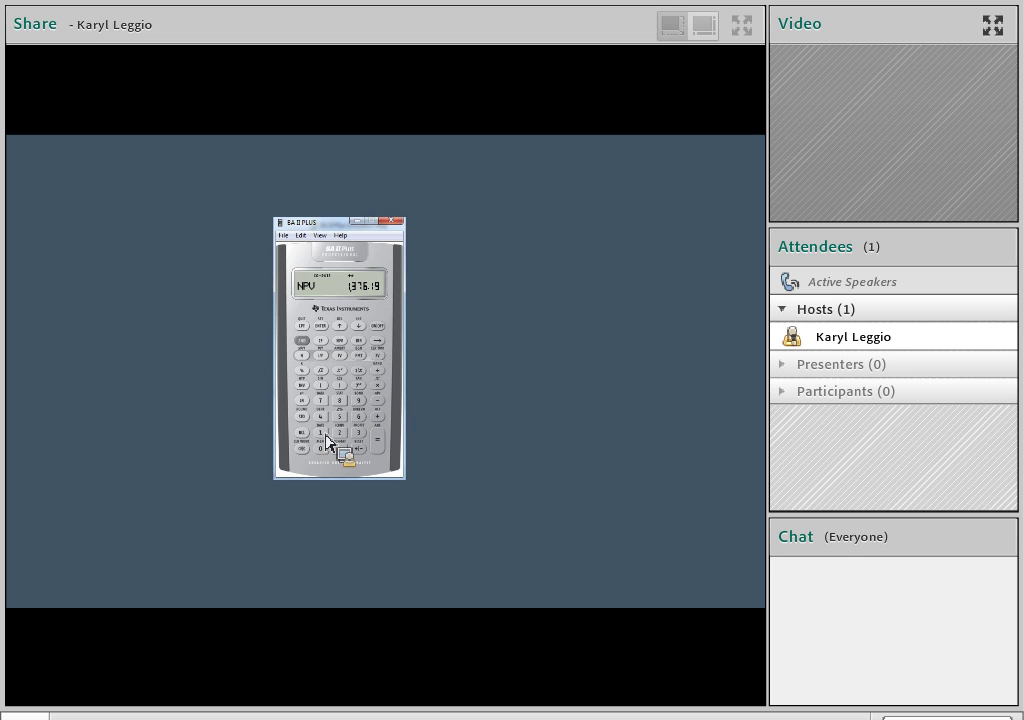
pyautogui.click(326, 457)
pyautogui.click(326, 457)
pyautogui.click(326, 457)
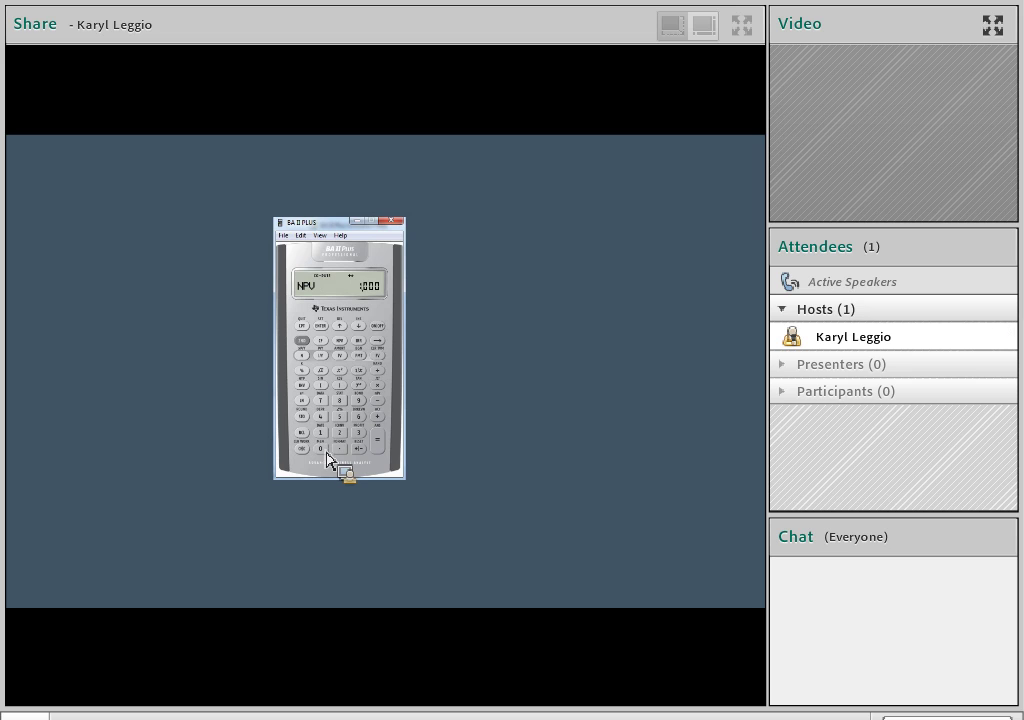
pyautogui.click(380, 450)
# Compute the IRR of the entered cash flows
pyautogui.click(362, 343)
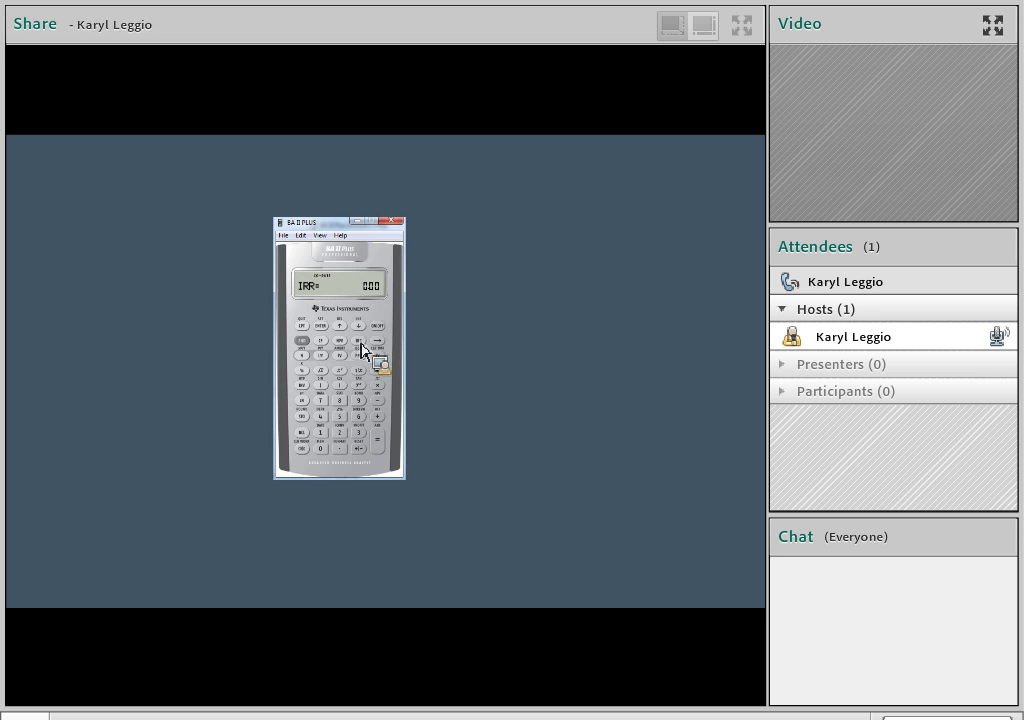
pyautogui.click(305, 333)
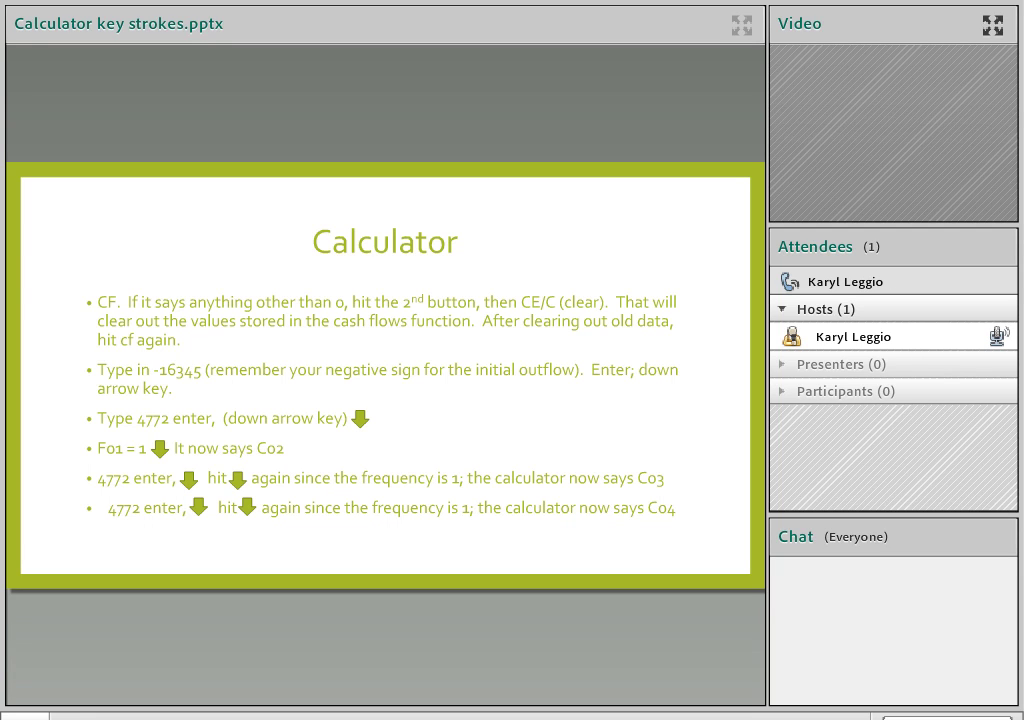
# Advance the calculator keystrokes presentation to the next slide
pyautogui.press('Right')
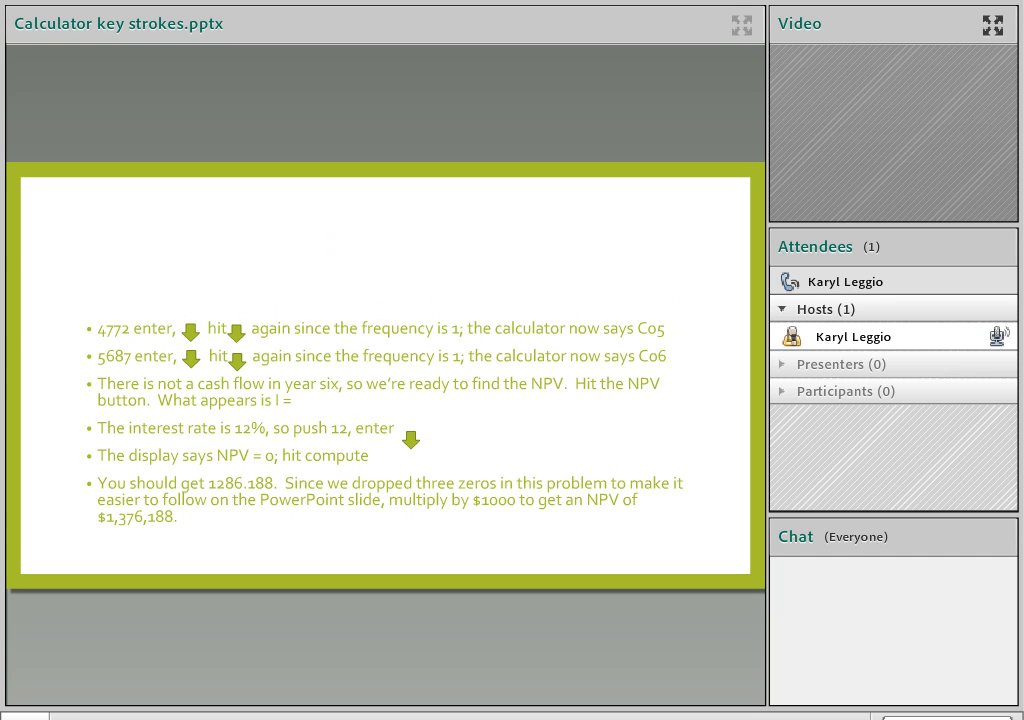